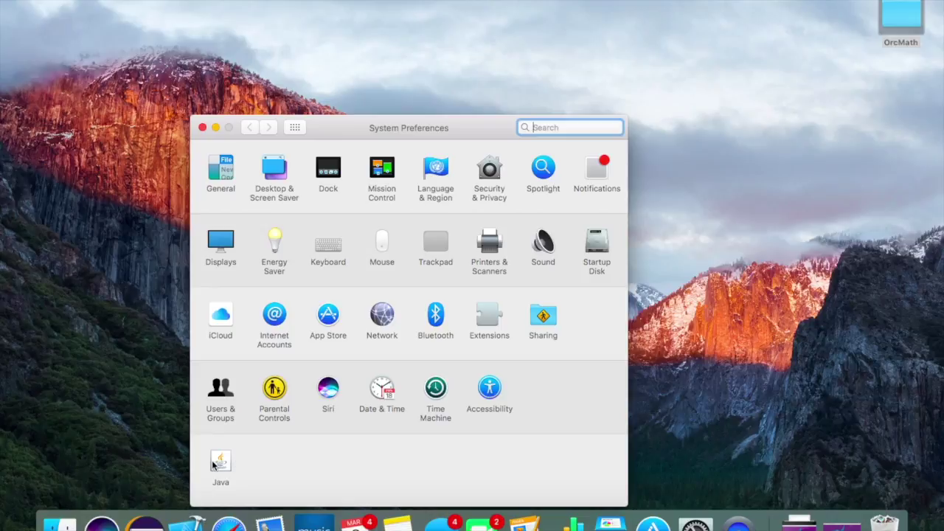
# Open the Java settings from System Preferences.
pyautogui.click(222, 464)
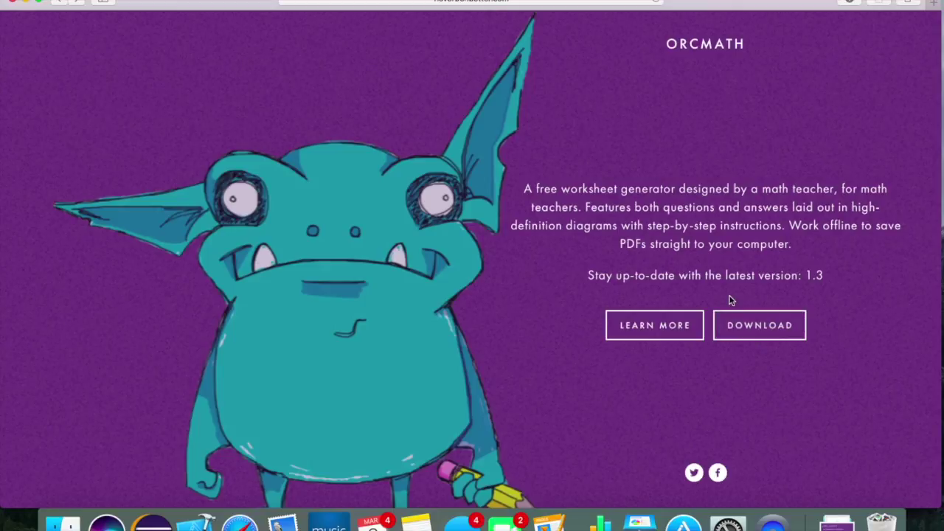
# Download OrcMath from its website and move the OrcMath folder from the downloads onto the desktop.
pyautogui.click(750, 332)
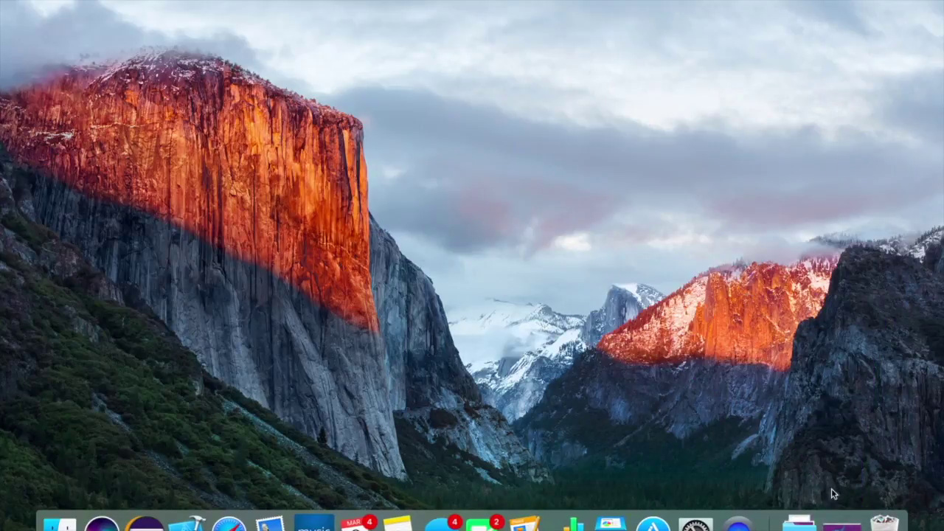
pyautogui.click(801, 517)
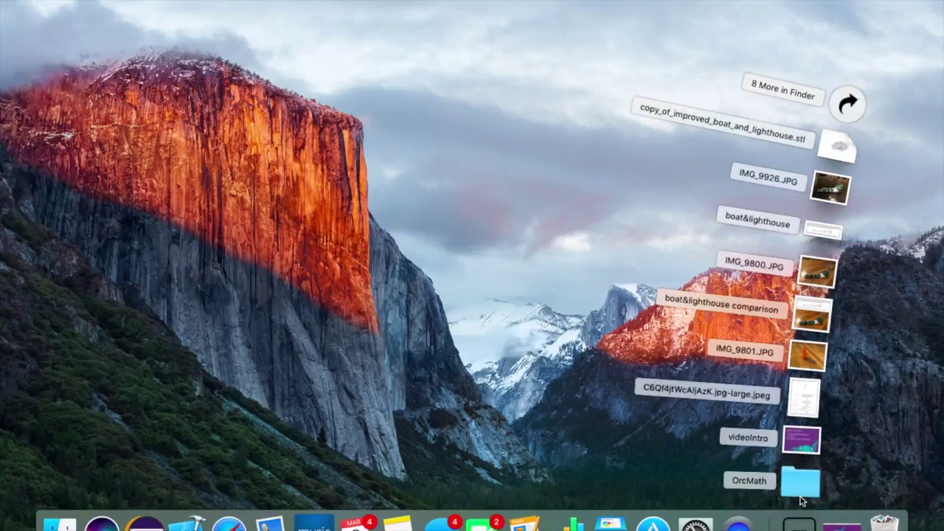
pyautogui.moveTo(802, 491); pyautogui.dragTo(725, 481)
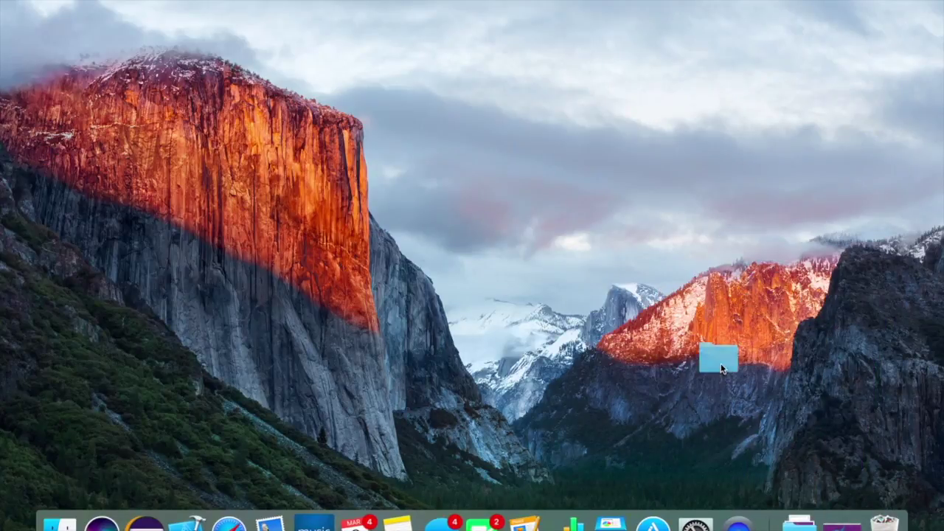
pyautogui.moveTo(729, 342); pyautogui.dragTo(874, 60)
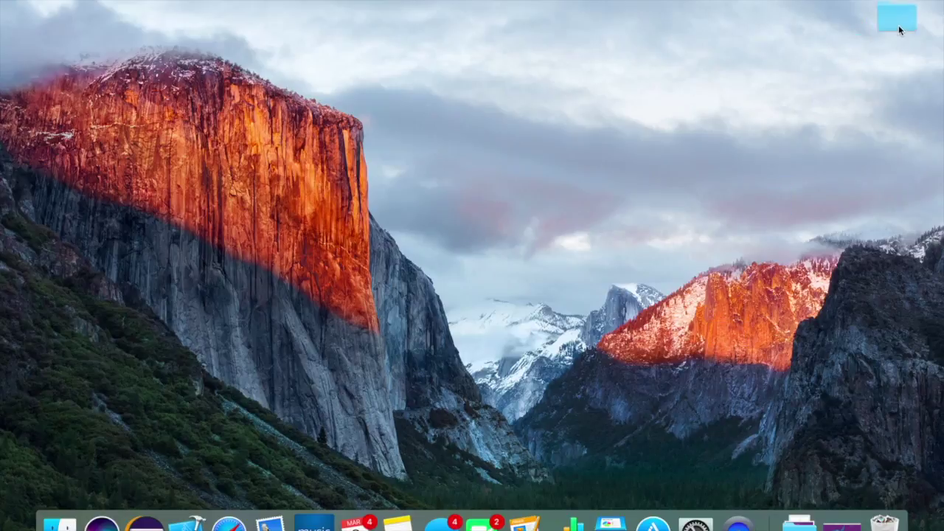
pyautogui.moveTo(899, 29); pyautogui.dragTo(900, 28)
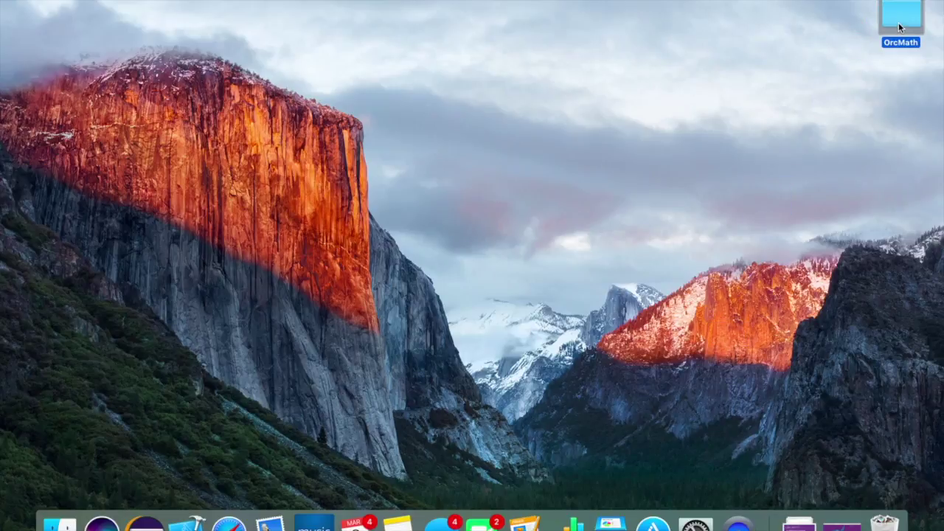
# Open the OrcMath folder on the desktop and try to launch the OrcMath application.
pyautogui.doubleClick(898, 26)
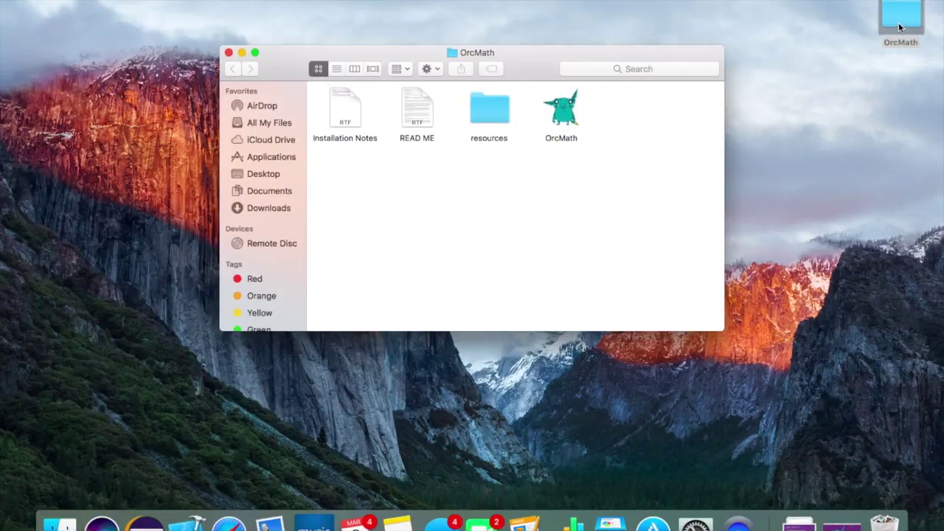
pyautogui.doubleClick(568, 111)
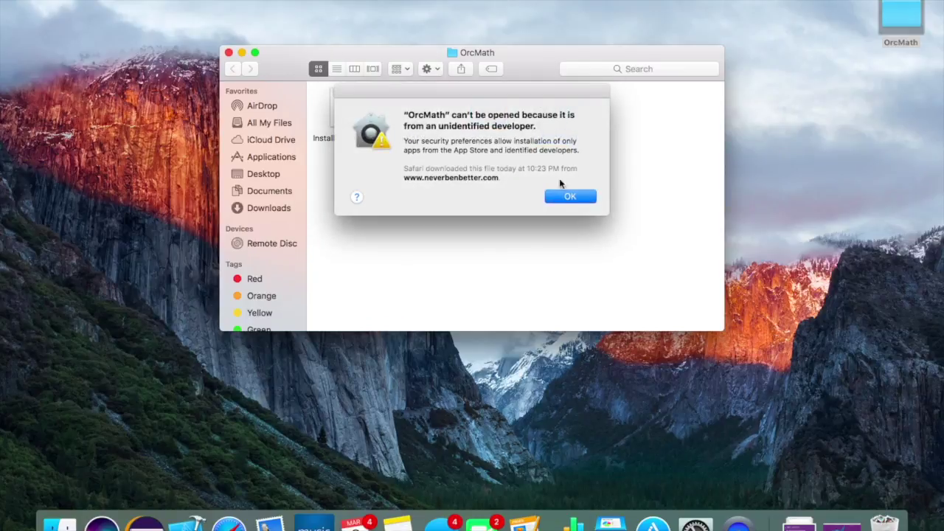
pyautogui.click(568, 196)
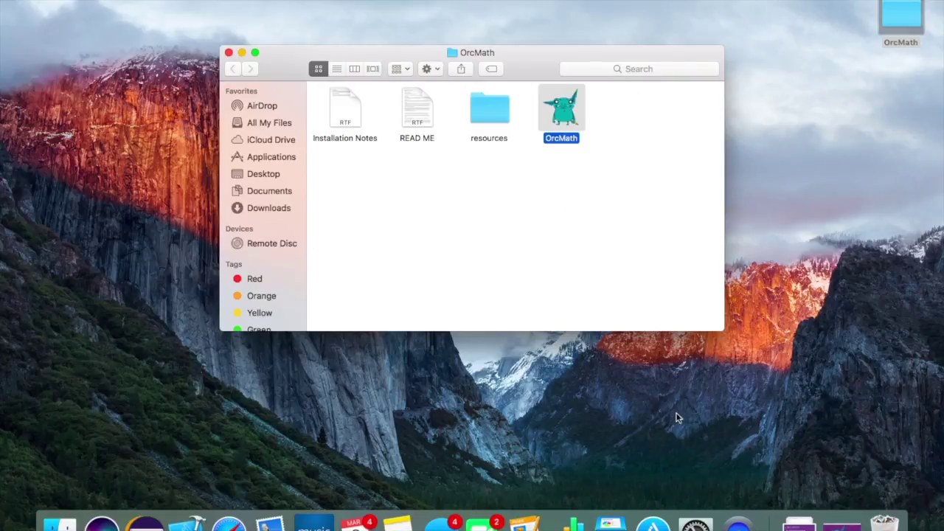
# Allow the blocked OrcMath application in the Security & Privacy preferences and open it anyway.
pyautogui.click(695, 524)
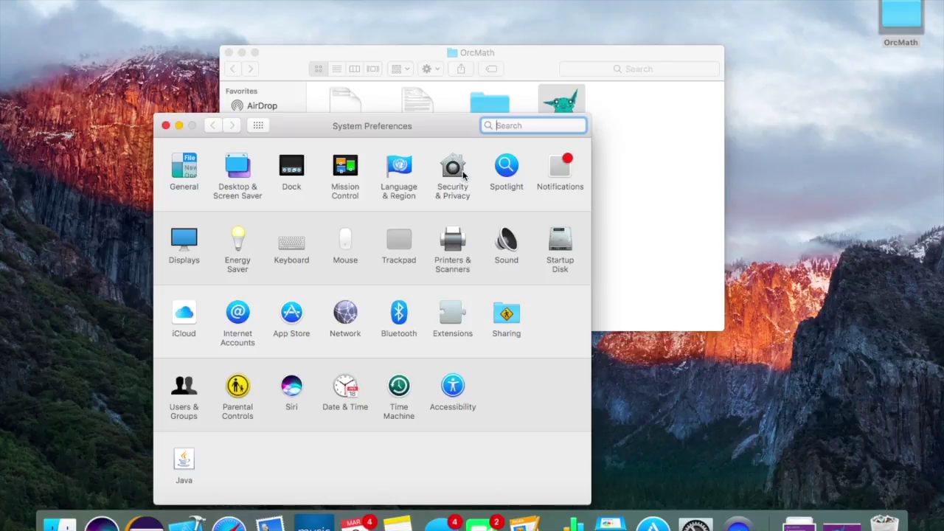
pyautogui.click(462, 170)
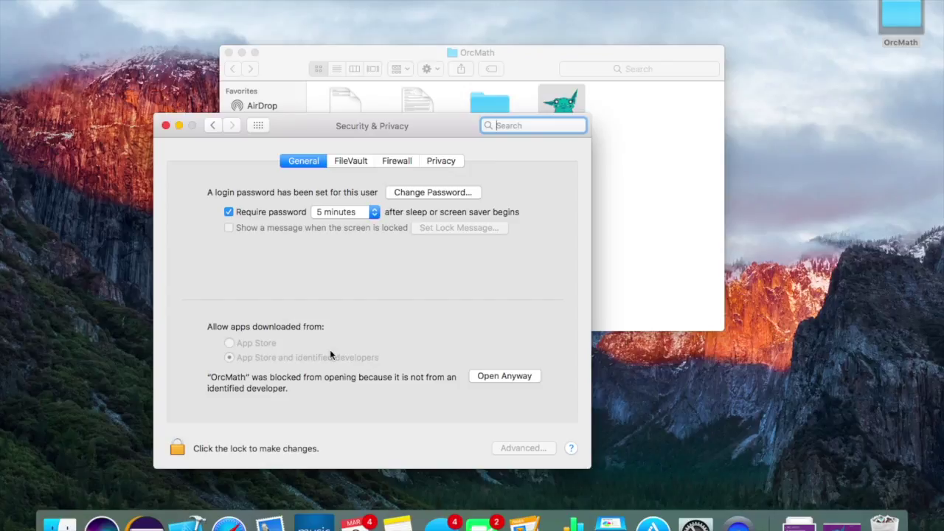
pyautogui.click(487, 375)
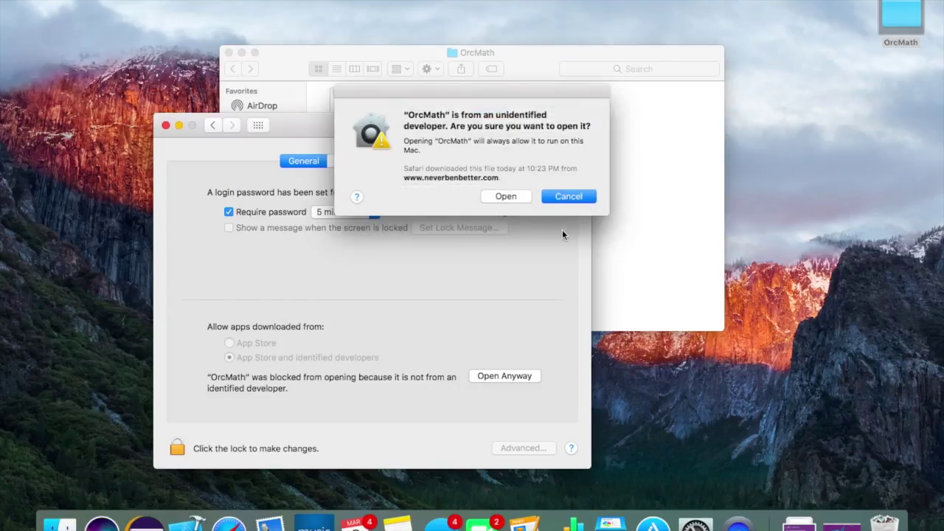
pyautogui.click(523, 198)
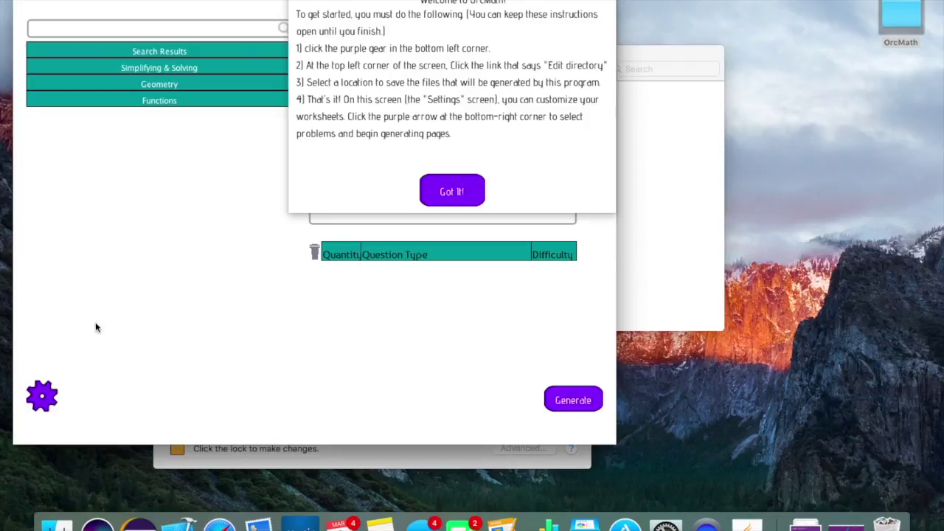
# Set the save location in the OrcMath settings to the OrcMath Files folder inside Documents.
pyautogui.click(41, 399)
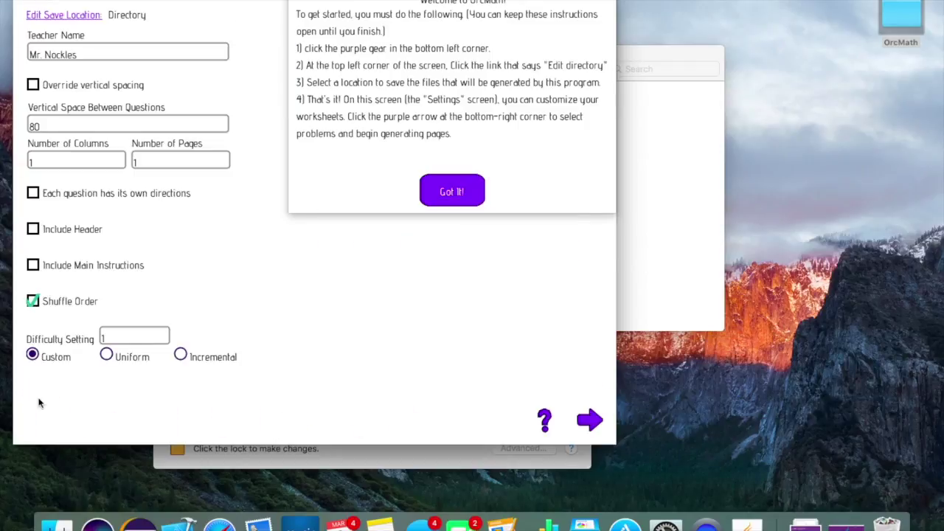
pyautogui.click(62, 15)
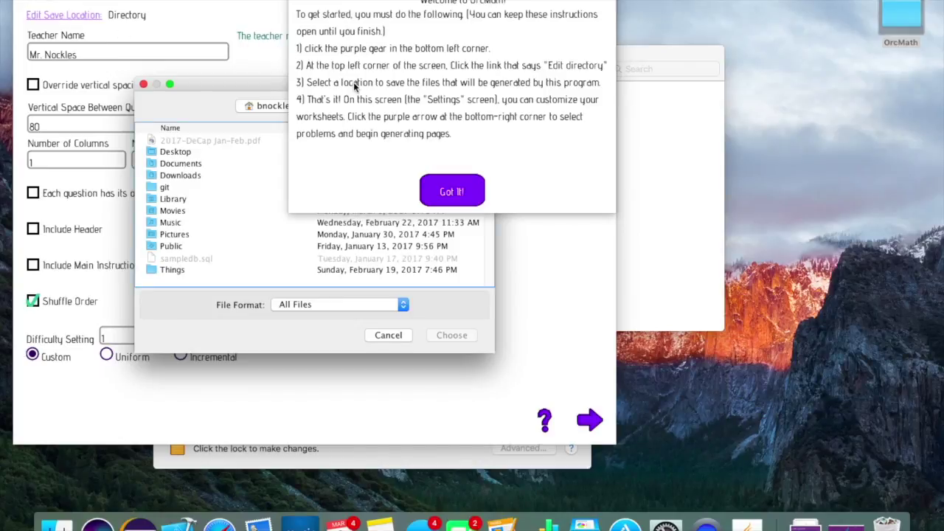
pyautogui.click(178, 165)
pyautogui.doubleClick(178, 165)
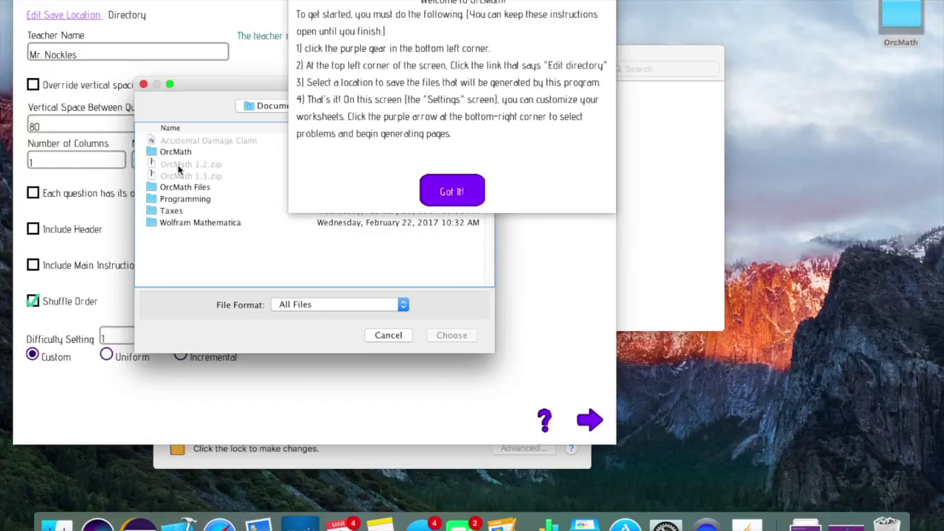
pyautogui.click(176, 191)
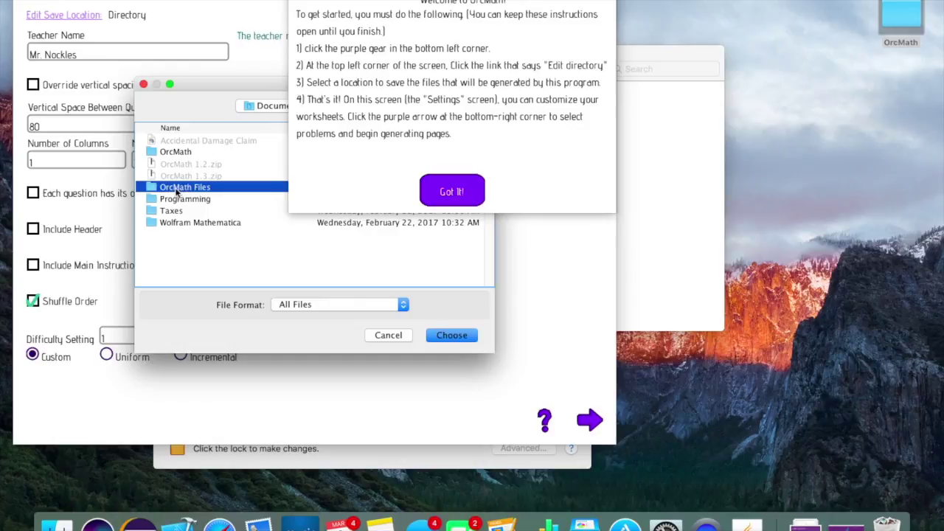
pyautogui.click(448, 332)
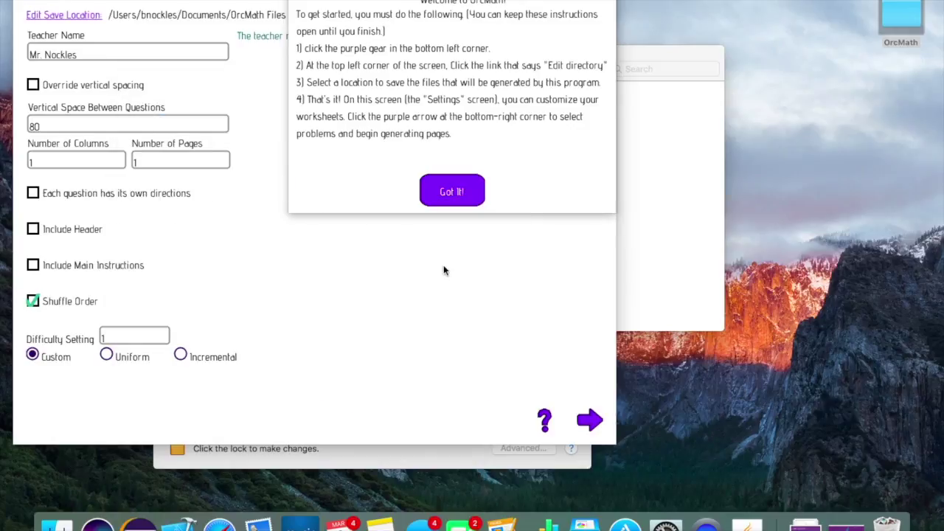
# Dismiss the welcome instructions and re-enter the teacher's surname in the Teacher Name setting.
pyautogui.click(453, 193)
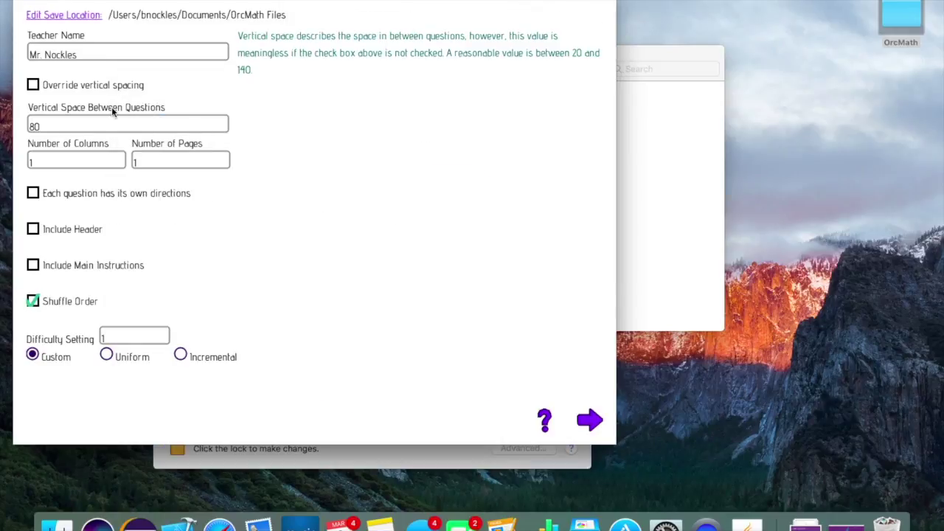
pyautogui.click(87, 54)
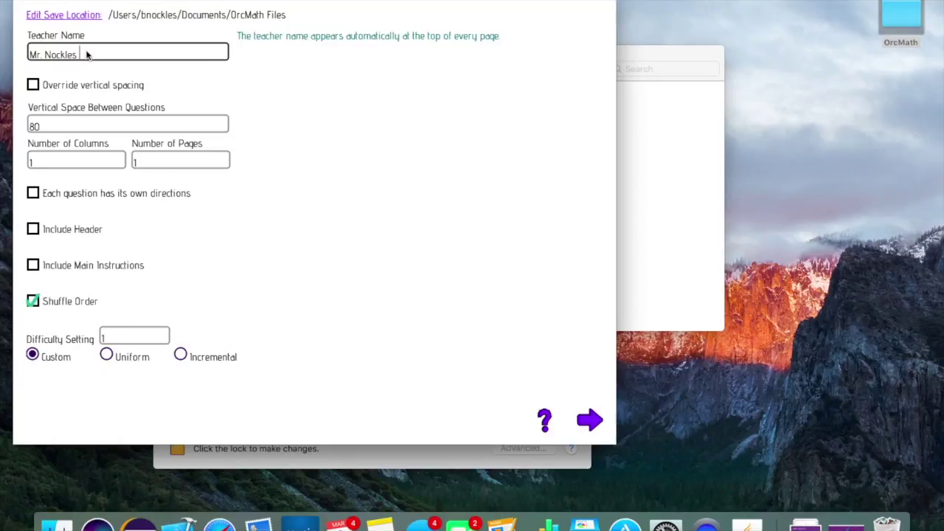
pyautogui.press('BackSpace')
pyautogui.press('BackSpace')
pyautogui.press('BackSpace')
pyautogui.press('BackSpace')
pyautogui.press('BackSpace')
pyautogui.press('BackSpace')
pyautogui.write('Nockles')
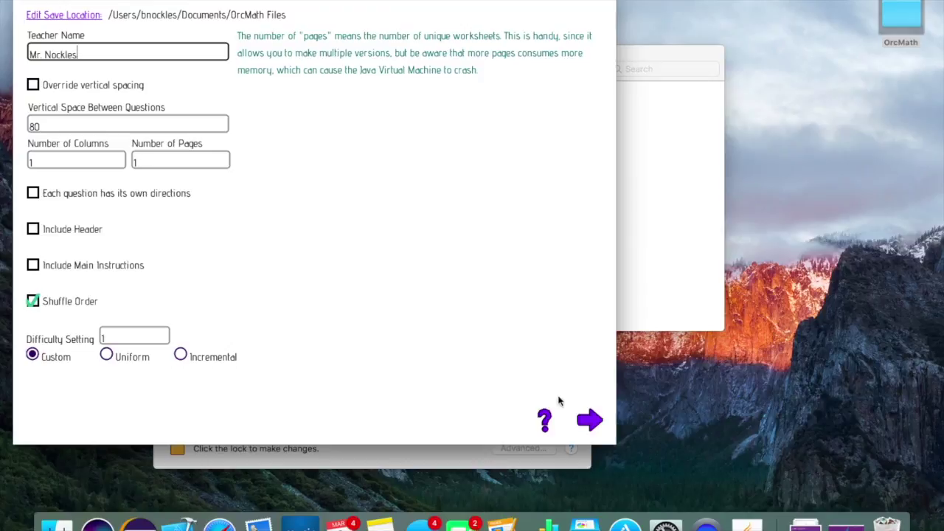
# Leave the settings for the worksheet page and change the file name to Intro Worksheet.
pyautogui.click(590, 422)
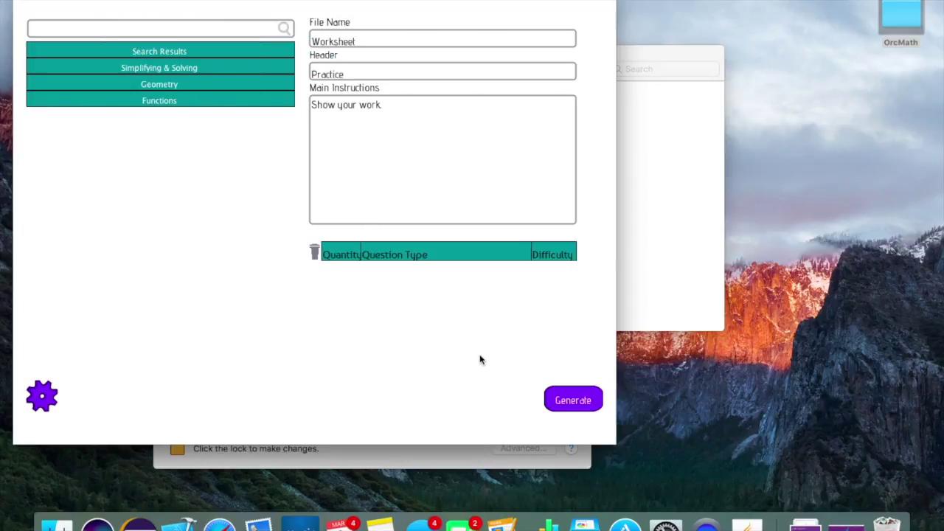
pyautogui.click(359, 43)
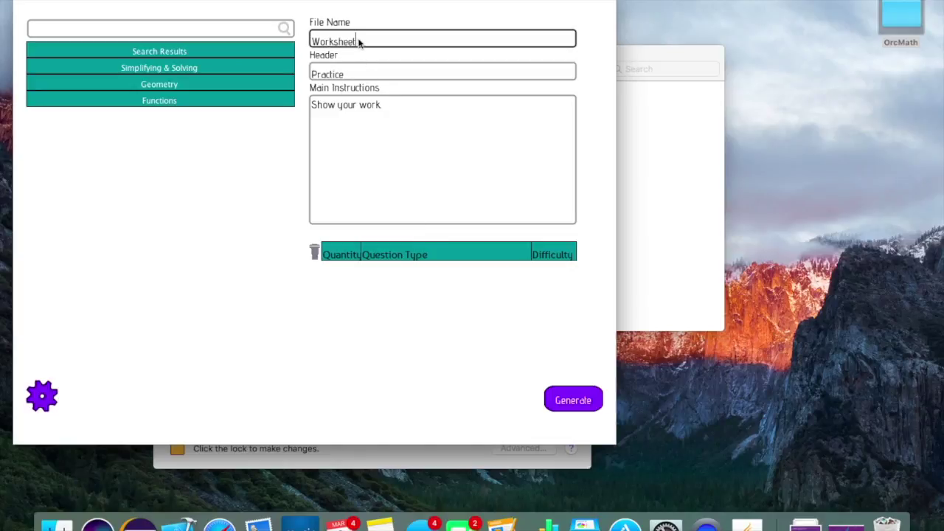
pyautogui.click(313, 43)
pyautogui.write('int')
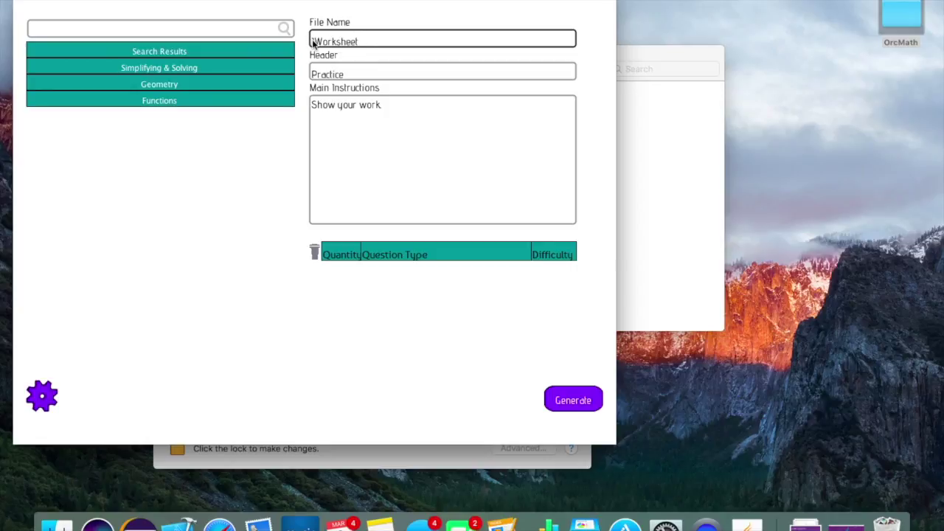
pyautogui.write('ro')
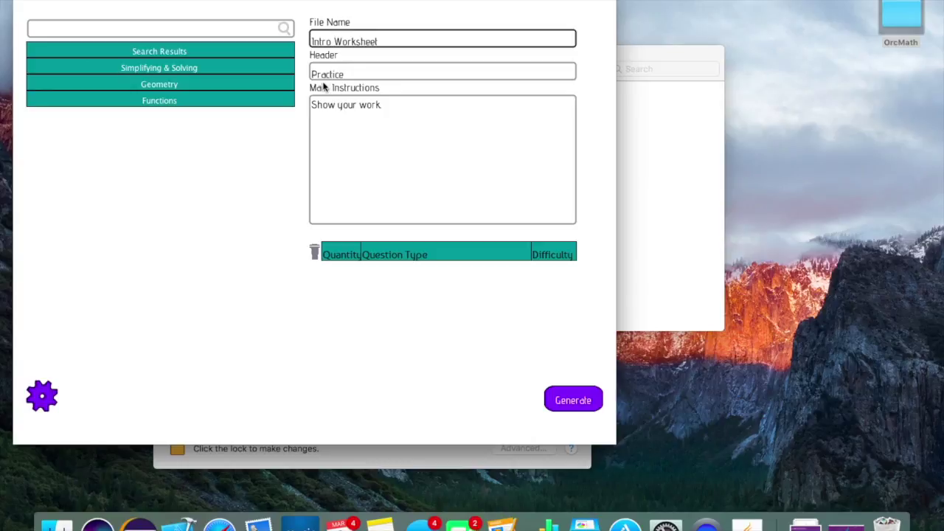
pyautogui.click(313, 75)
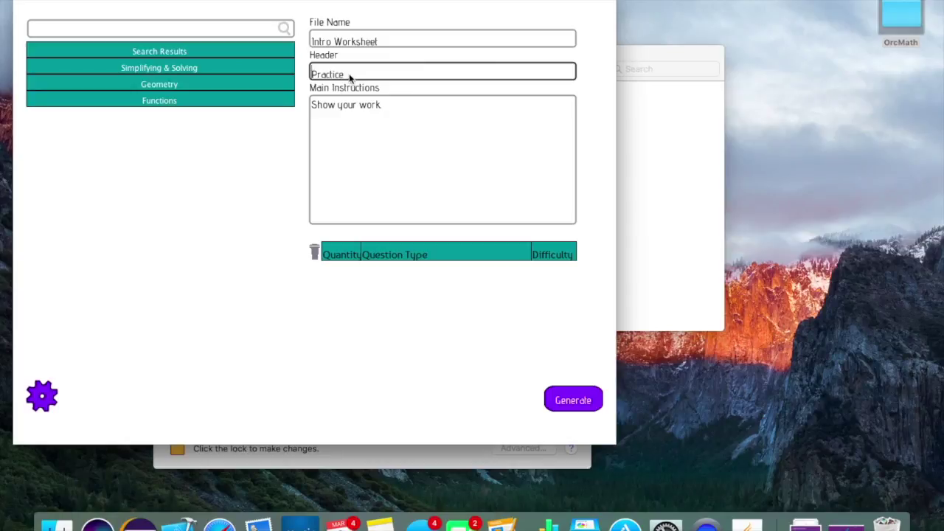
pyautogui.click(340, 120)
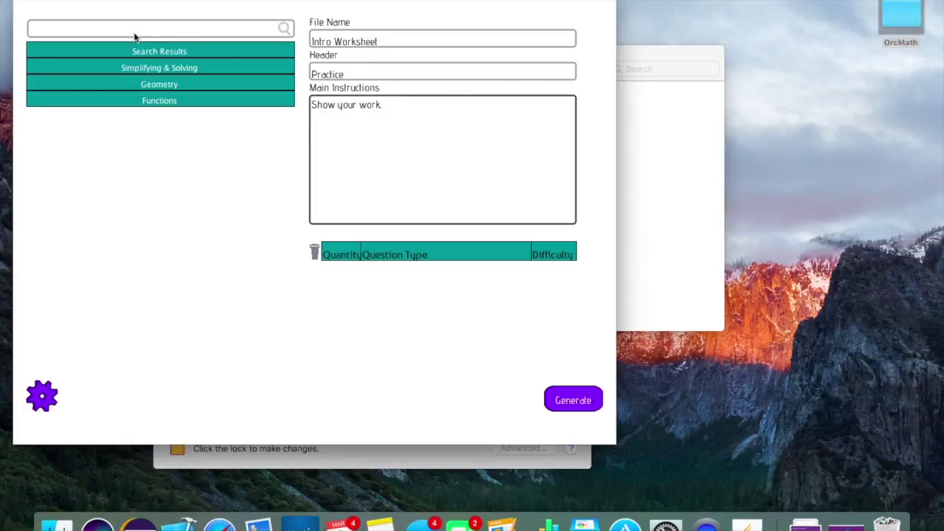
# Browse the Geometry question types and add a "Quadrilaterals: Algebraically solve using Pythagorean Theorem" question to the worksheet.
pyautogui.click(118, 79)
pyautogui.moveTo(71, 173)
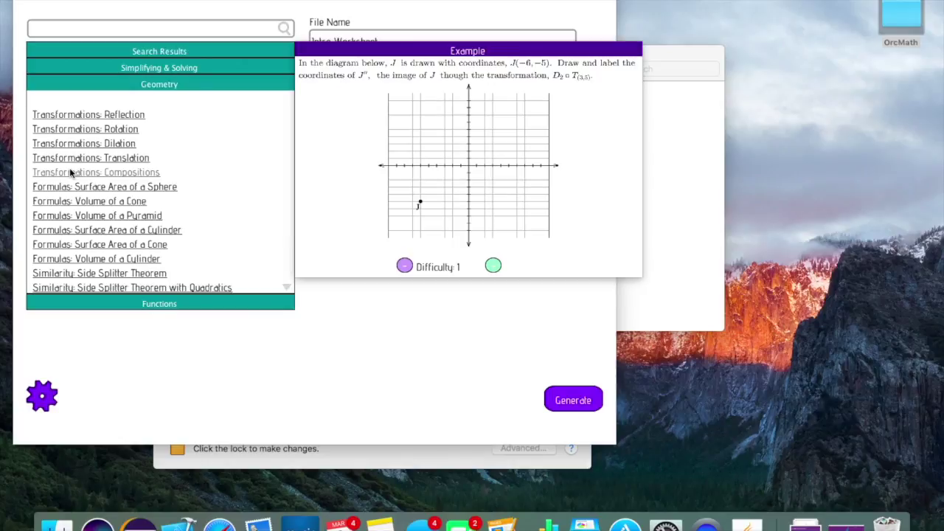
pyautogui.scroll(-3, 71, 173)
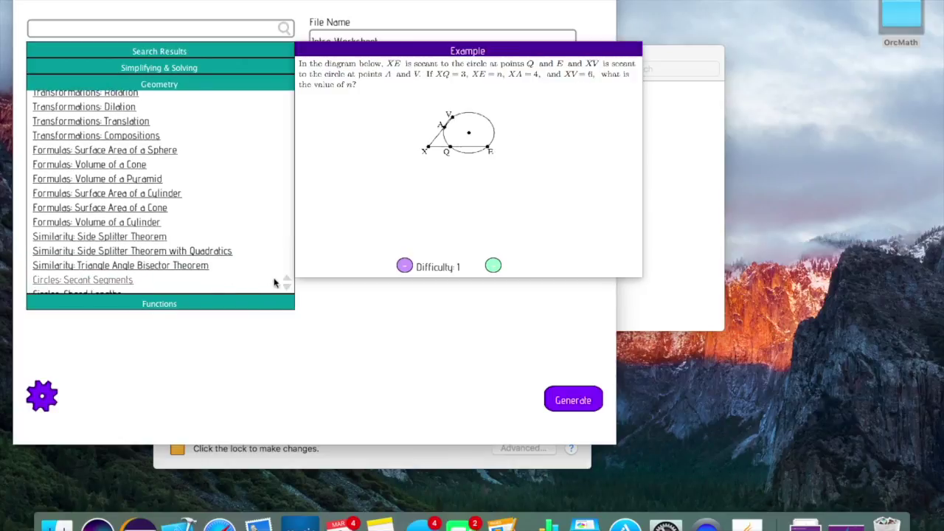
pyautogui.scroll(-10, 287, 286)
pyautogui.scroll(-4, 287, 287)
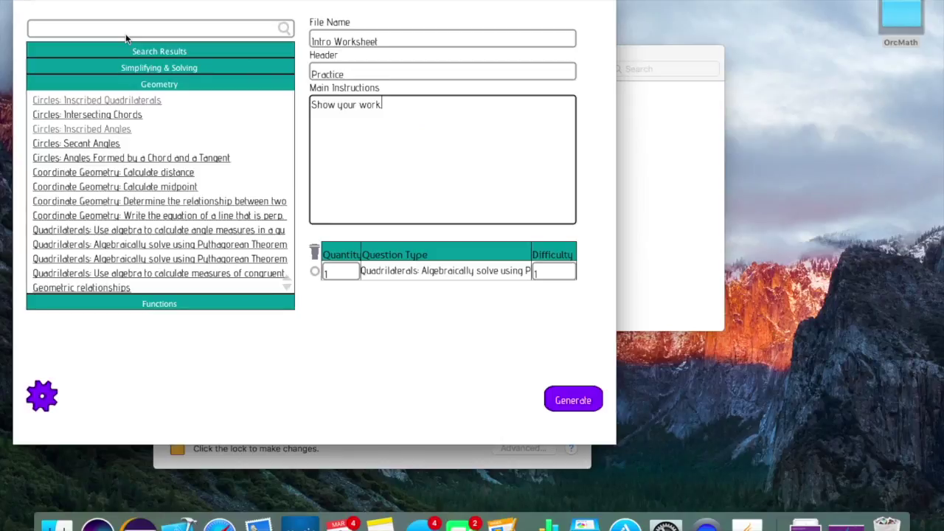
# Search the question types for "Linear" and add a "Systems of linear and quadratic equations" question to the worksheet.
pyautogui.click(123, 29)
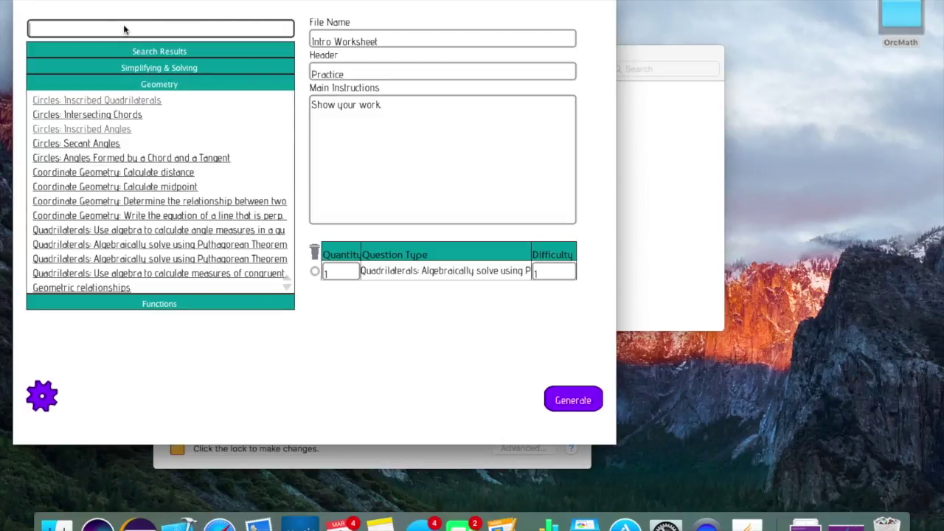
pyautogui.write('Linear')
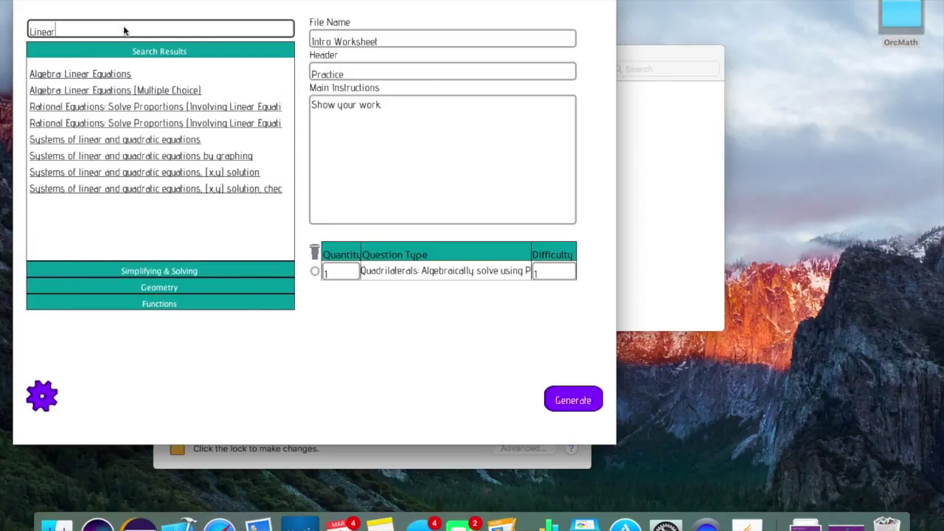
pyautogui.moveTo(132, 76)
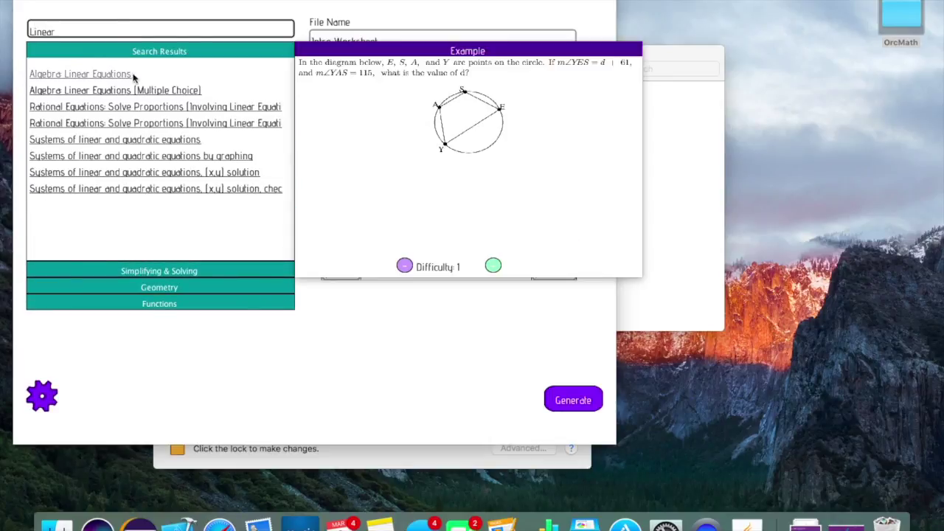
pyautogui.click(128, 141)
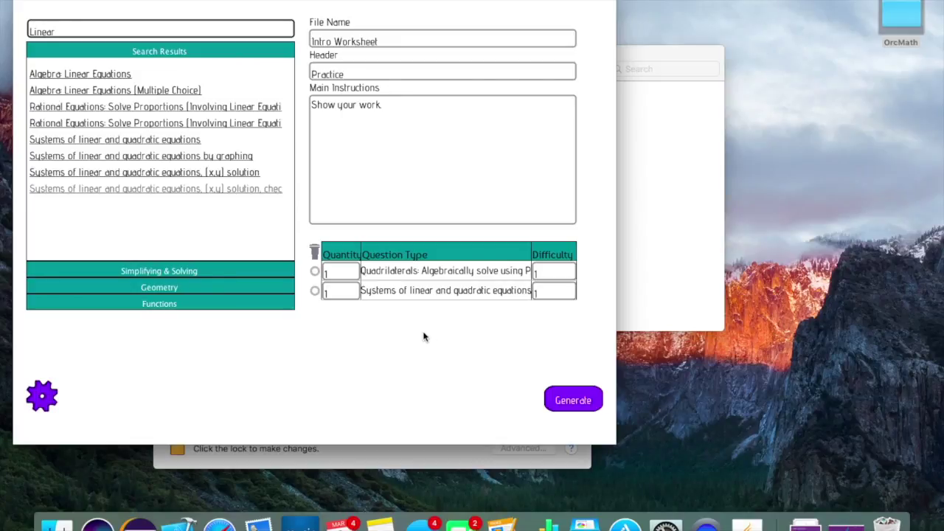
# Set the quantity to 2 for the Quadrilaterals questions and 4 for the Systems of linear and quadratic equations questions.
pyautogui.click(340, 278)
pyautogui.press('BackSpace')
pyautogui.write('2')
pyautogui.click(340, 293)
pyautogui.press('BackSpace')
pyautogui.write('4')
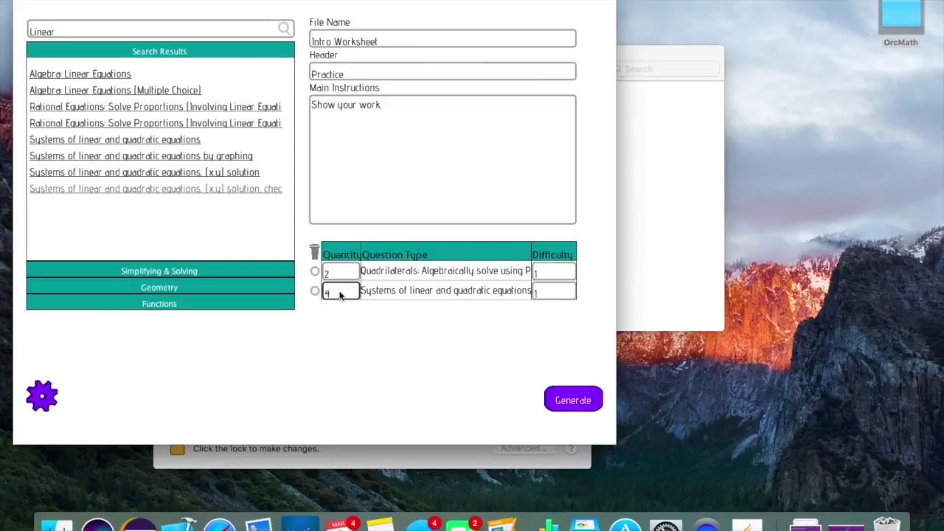
# Set the difficulty of the Systems of linear and quadratic equations question to 3 and delete the Quadrilaterals question from the worksheet.
pyautogui.click(546, 294)
pyautogui.press('BackSpace')
pyautogui.write('3')
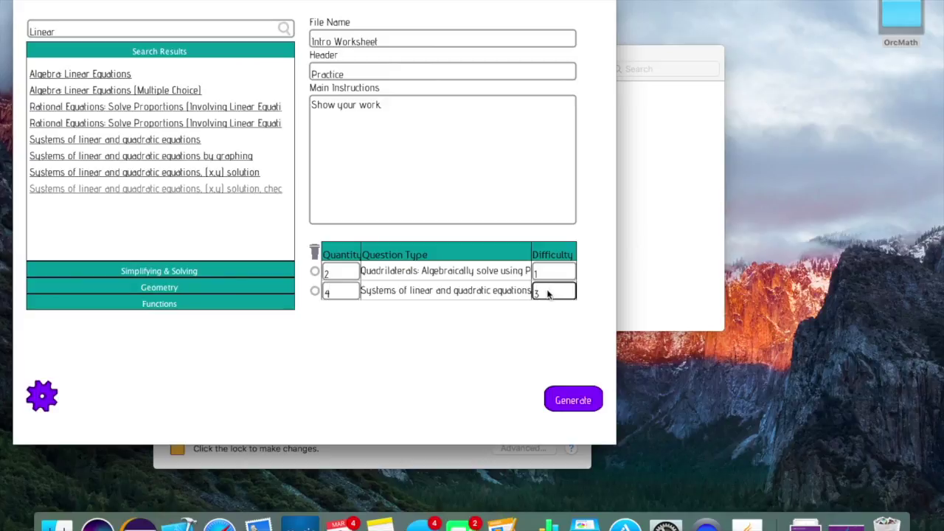
pyautogui.click(315, 272)
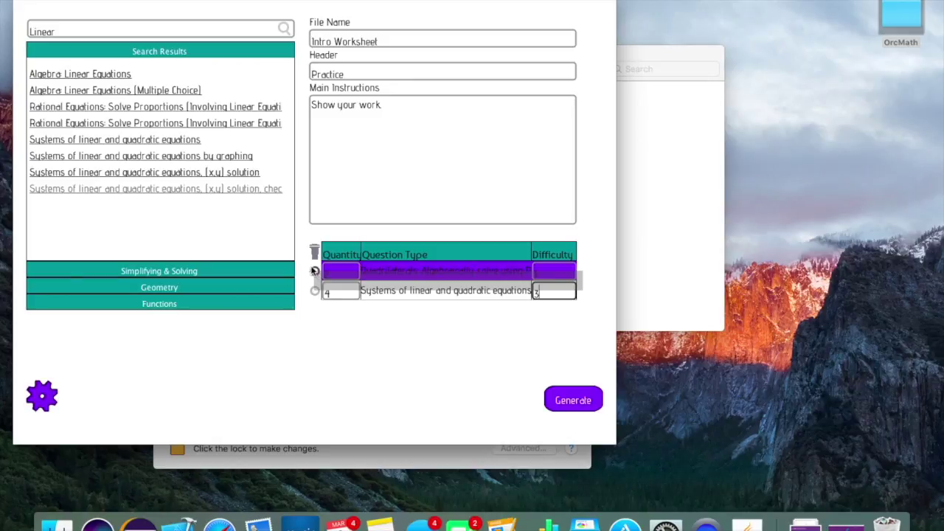
pyautogui.click(315, 251)
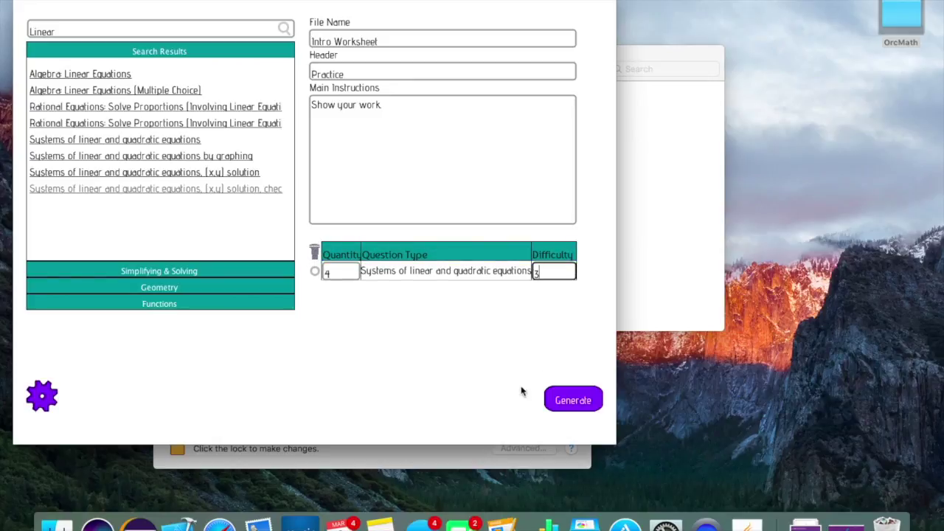
# Generate the Intro Worksheet PDF and review its question pages and the worked solutions in the answers section.
pyautogui.click(568, 399)
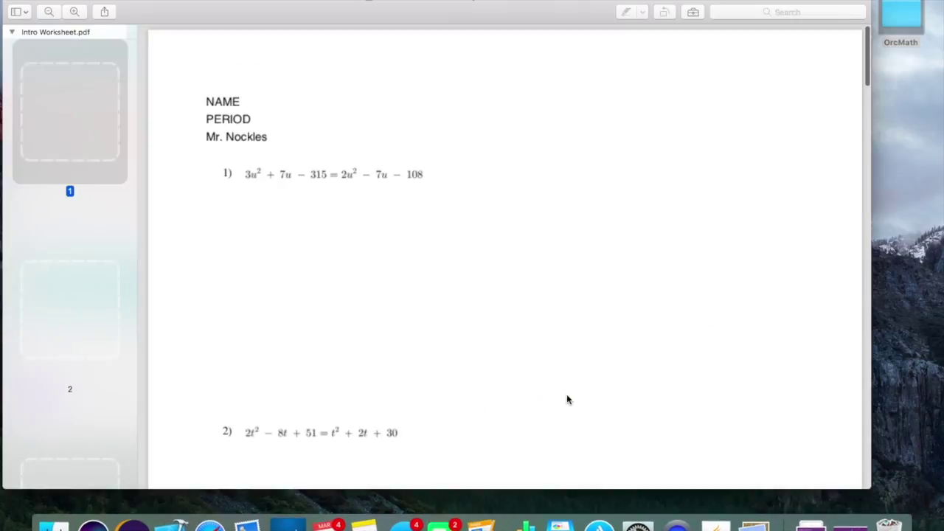
pyautogui.scroll(-10, 567, 399)
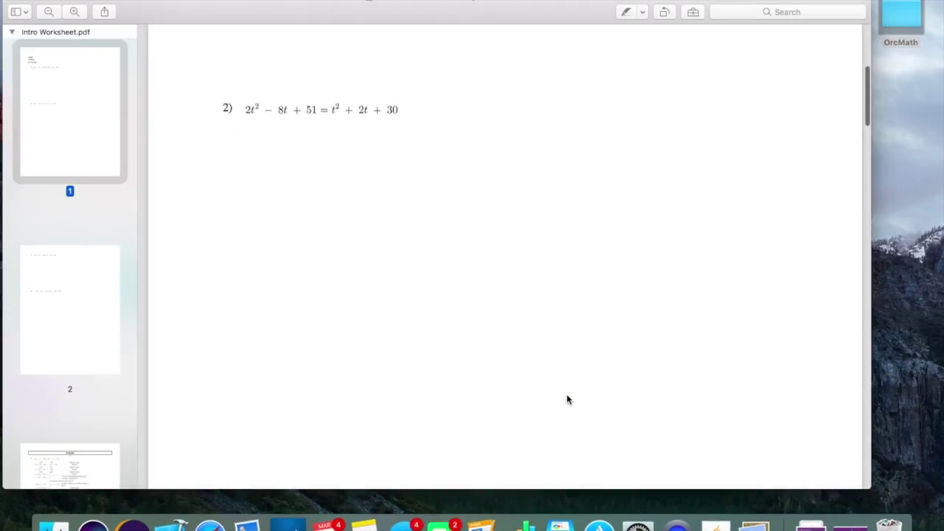
pyautogui.scroll(-12, 566, 399)
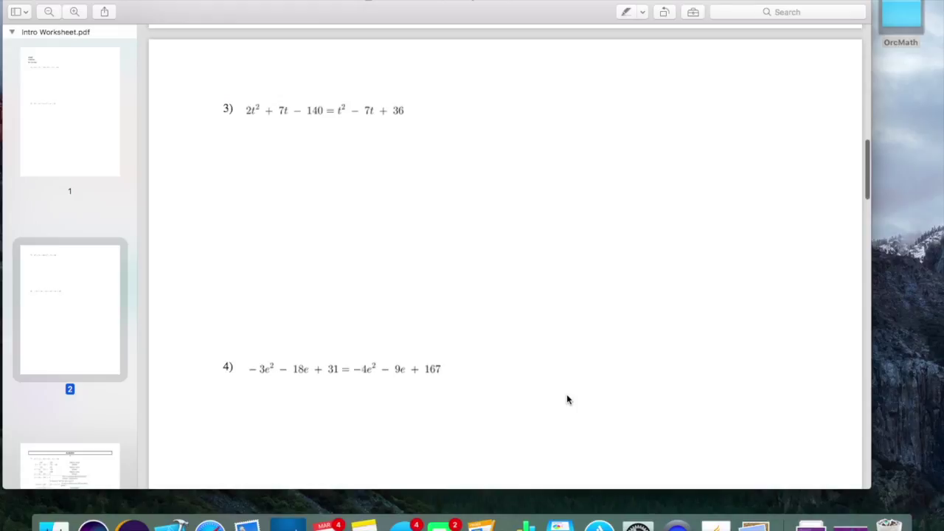
pyautogui.scroll(-15, 567, 400)
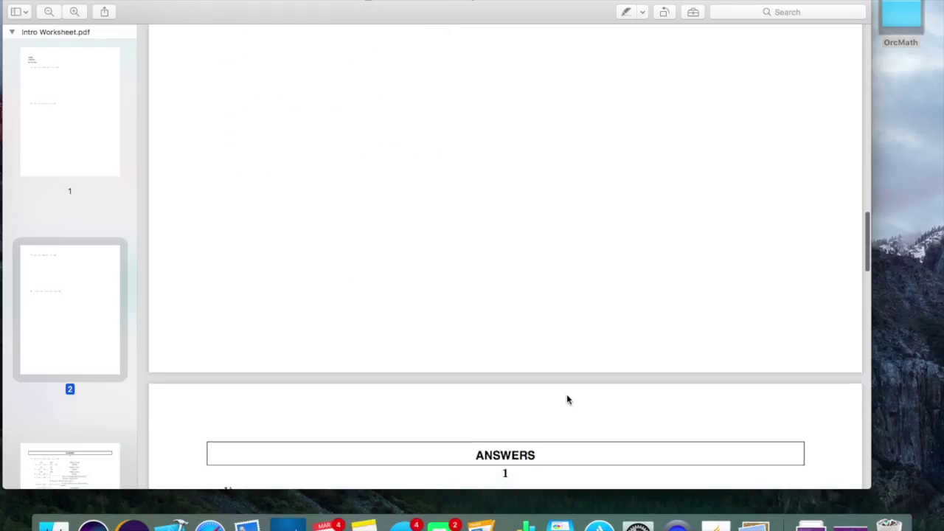
pyautogui.scroll(-1, 567, 399)
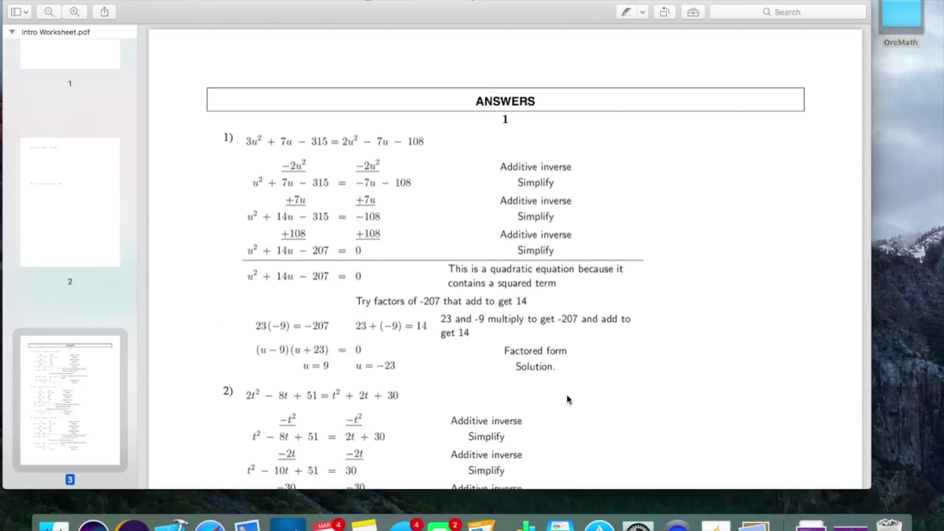
pyautogui.scroll(-12, 566, 397)
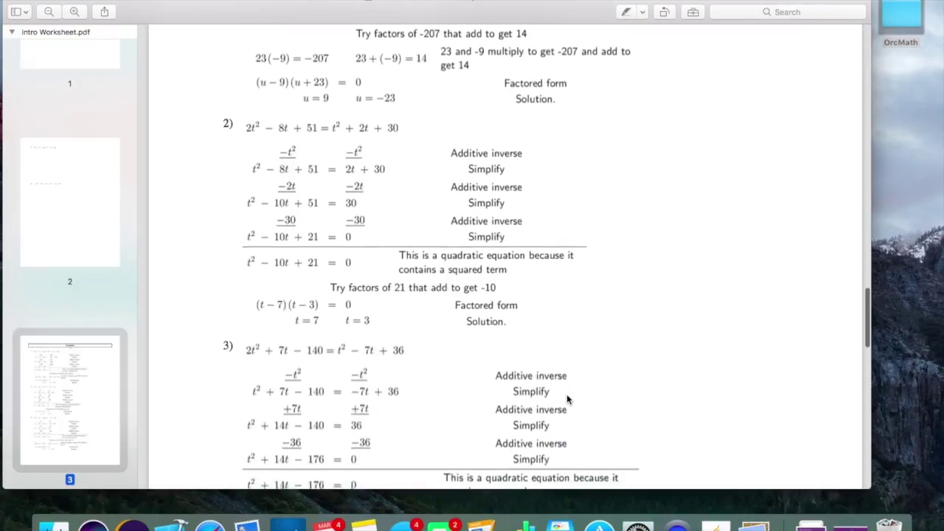
pyautogui.scroll(-18, 567, 393)
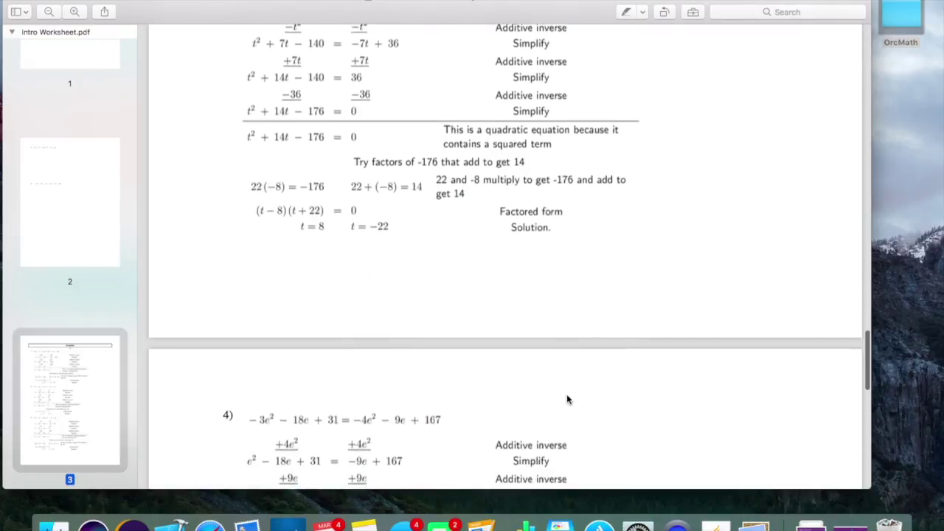